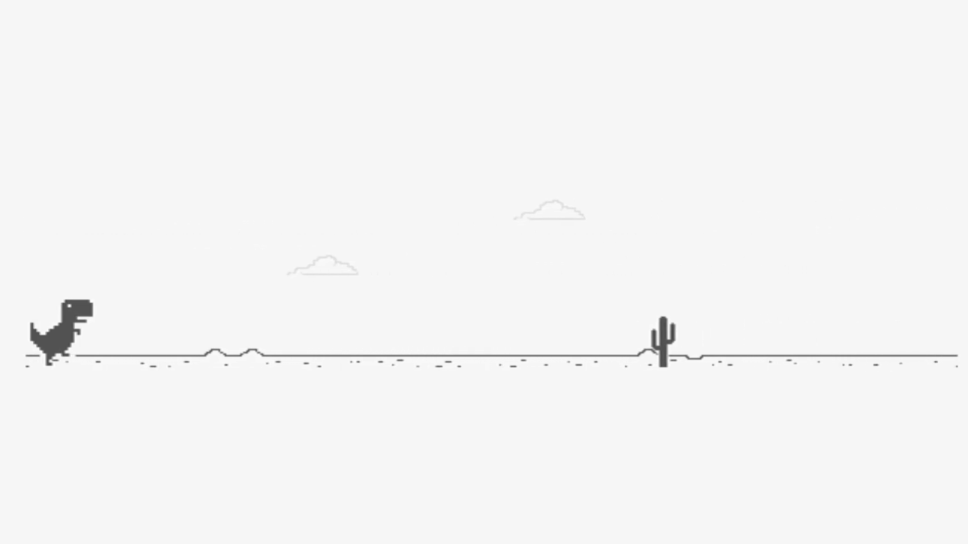
Jump the T-rex over the opening cacti, including a triple cactus, and four pterodactyls.
{"action": "key", "text": "space"}
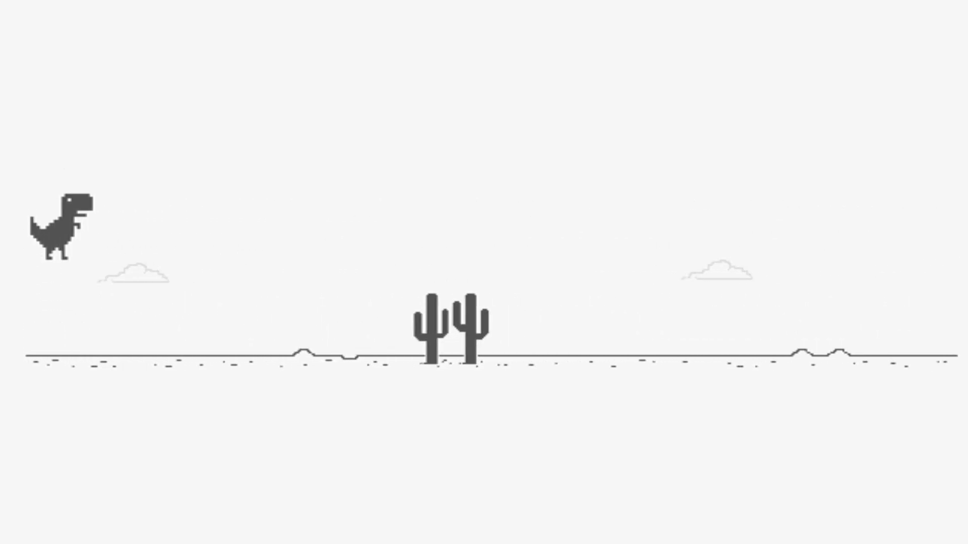
{"action": "key", "text": "space"}
{"action": "key", "text": "space"}
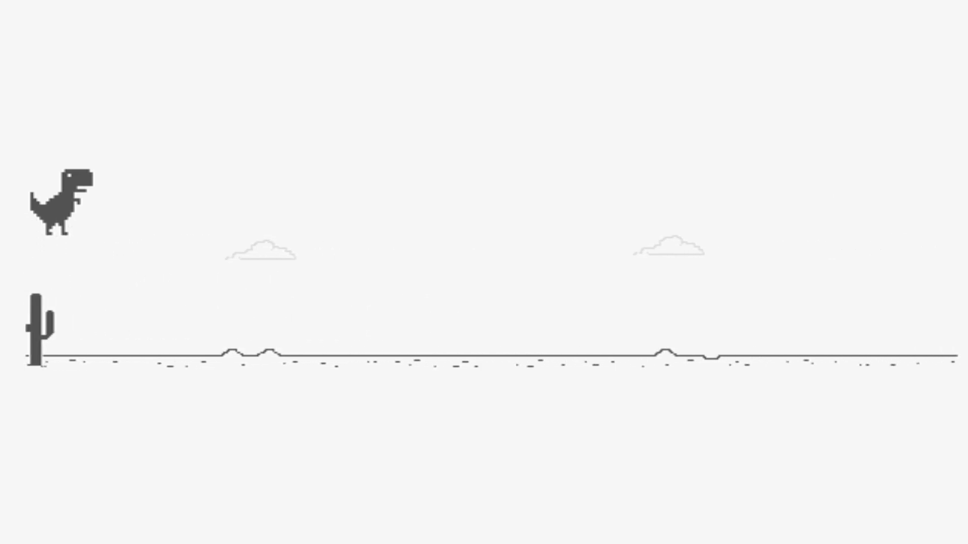
{"action": "key", "text": "space"}
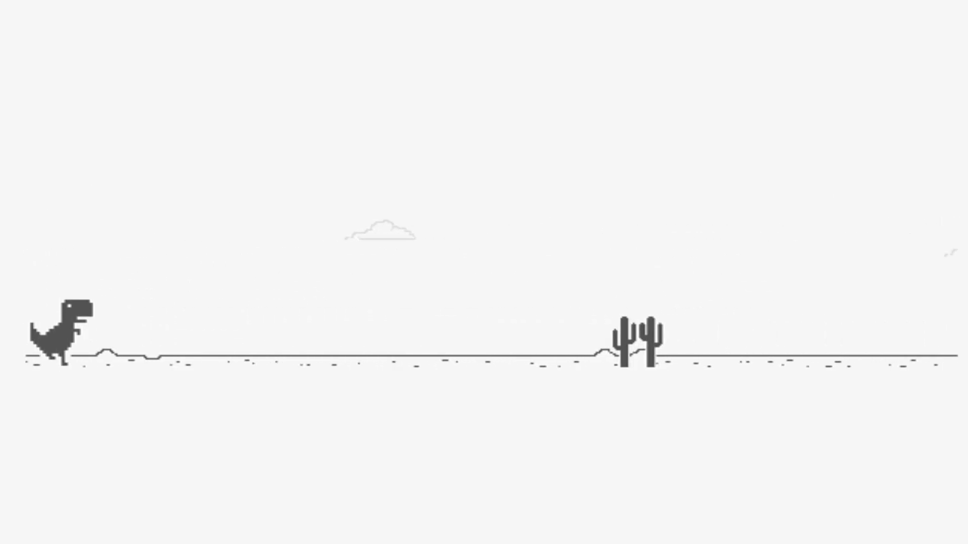
{"action": "key", "text": "space"}
{"action": "key", "text": "space"}
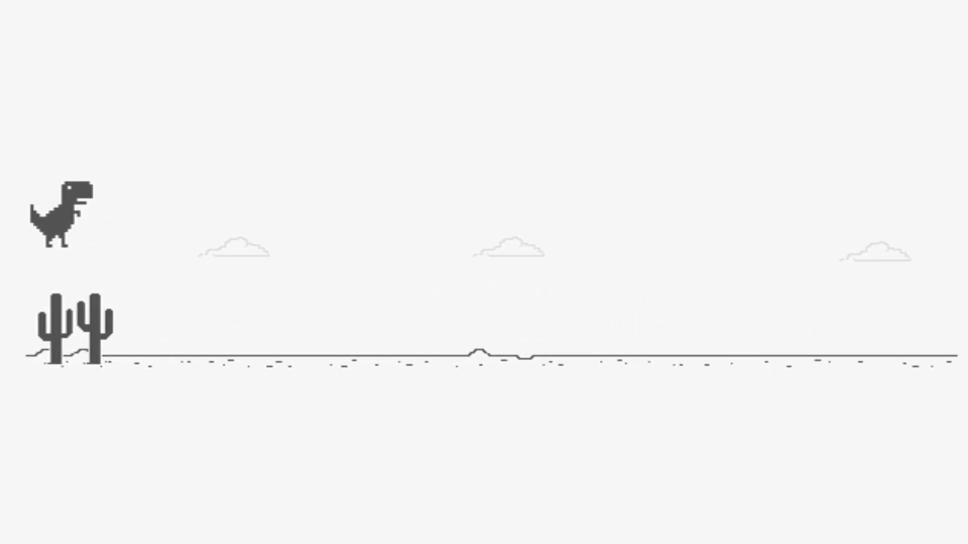
{"action": "key", "text": "space"}
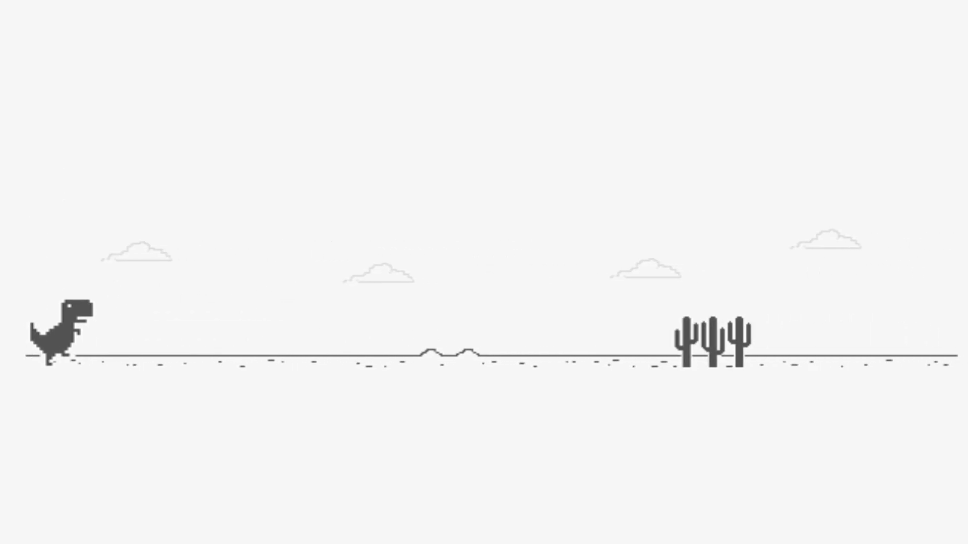
{"action": "key", "text": "space"}
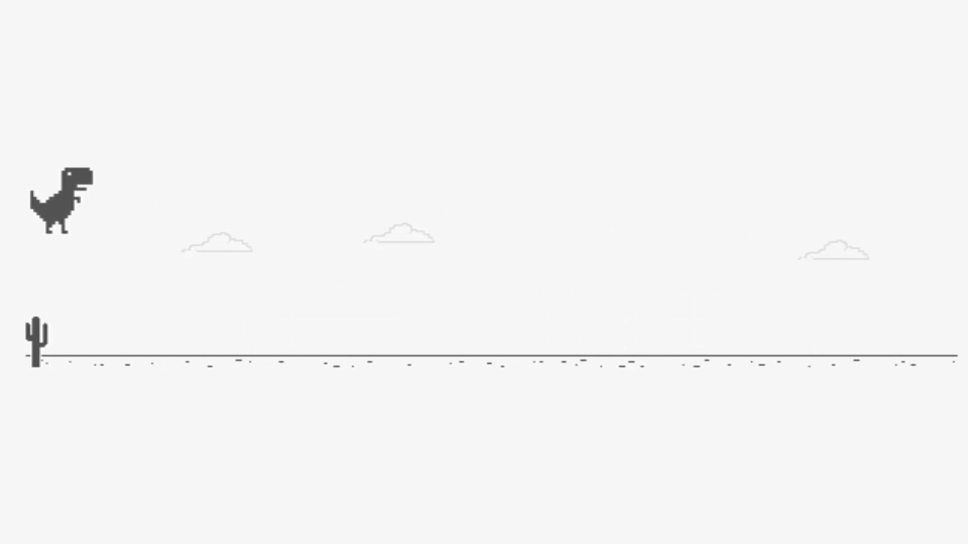
{"action": "key", "text": "space"}
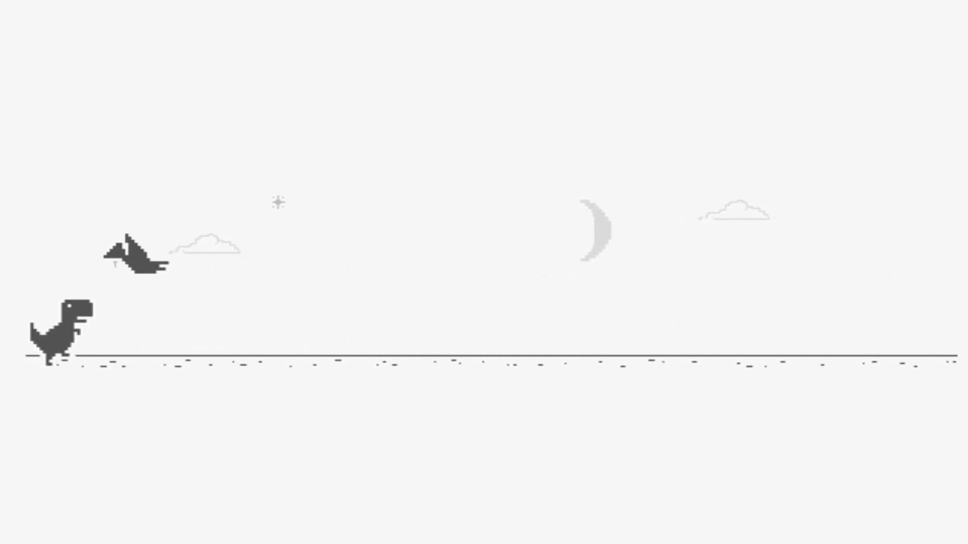
{"action": "key", "text": "space"}
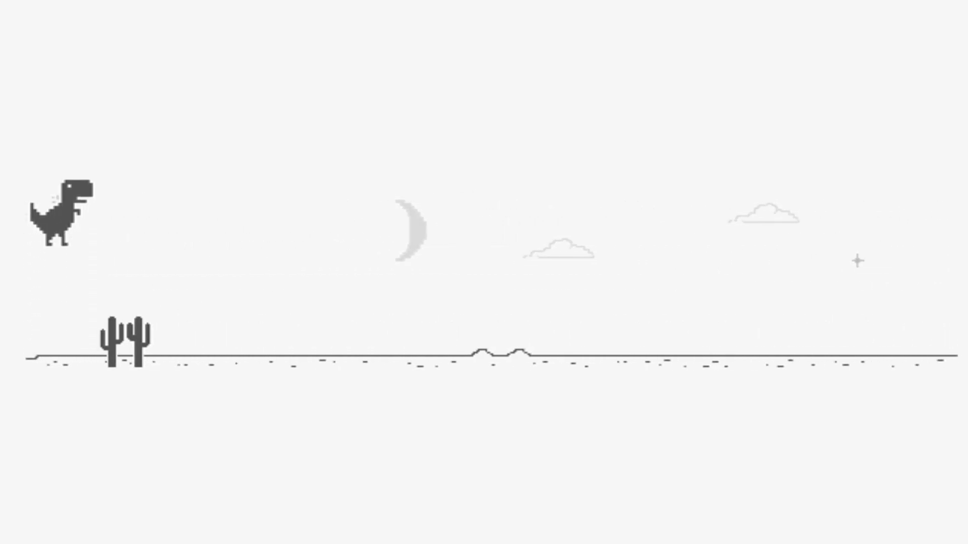
{"action": "key", "text": "space"}
{"action": "key", "text": "space"}
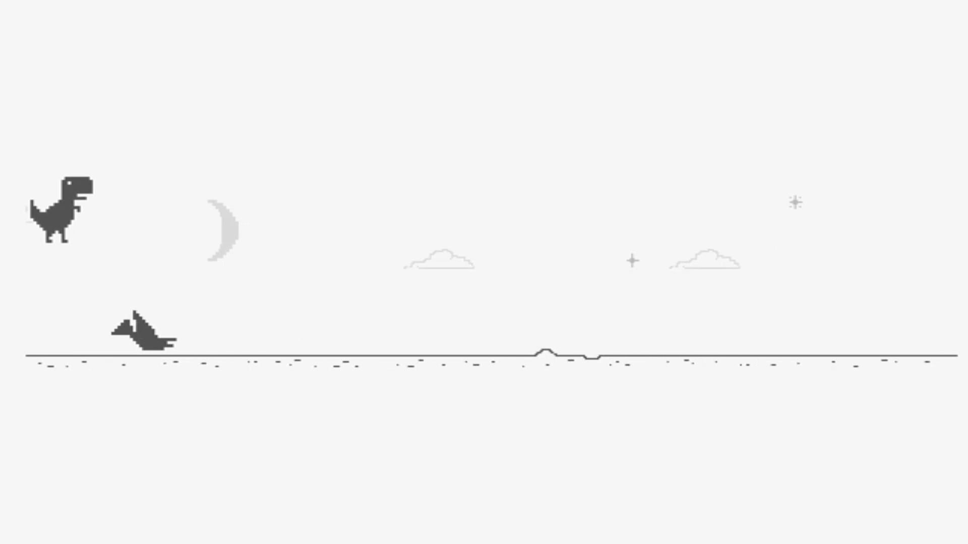
{"action": "key", "text": "space"}
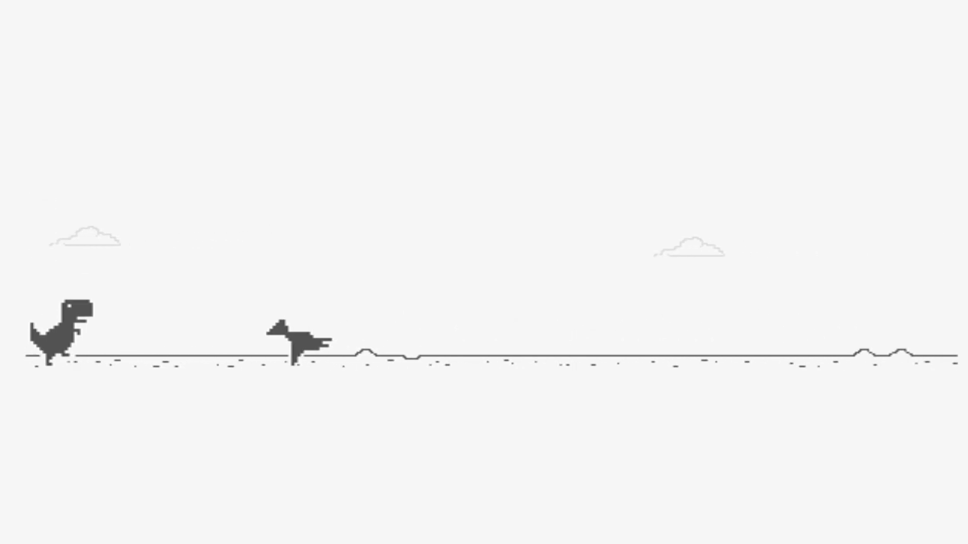
{"action": "key", "text": "space"}
{"action": "key", "text": "space"}
{"action": "key", "text": "space"}
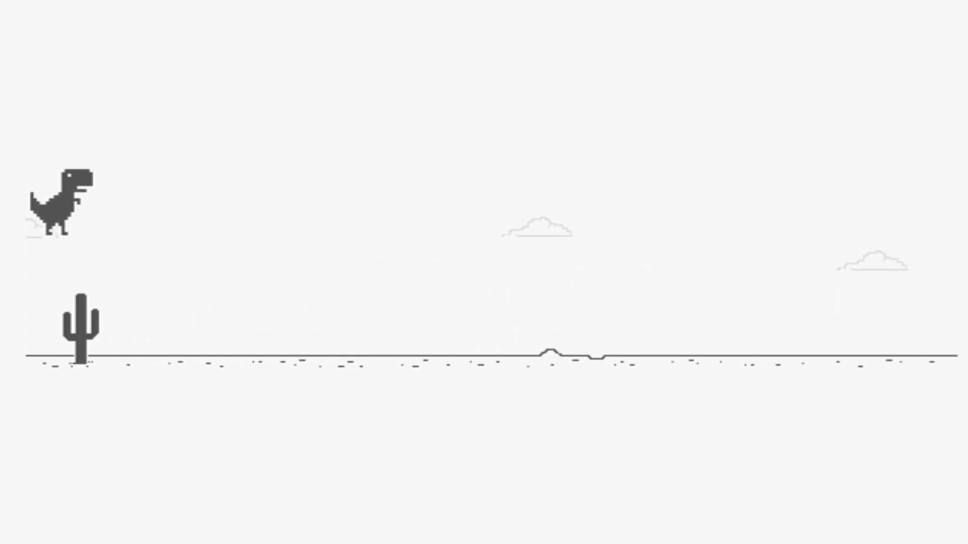
{"action": "key", "text": "space"}
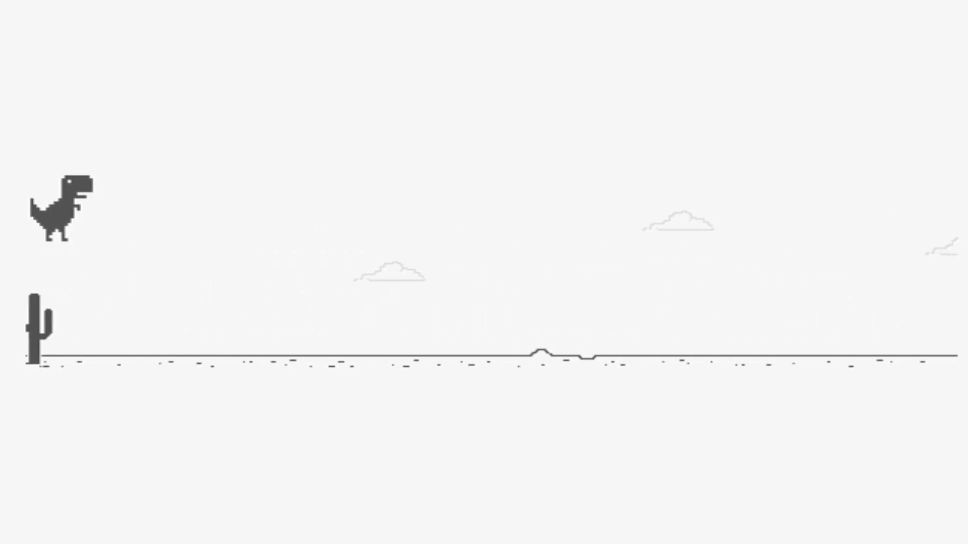
Clear a dense stretch of single and double cacti plus one low pterodactyl.
{"action": "key", "text": "space"}
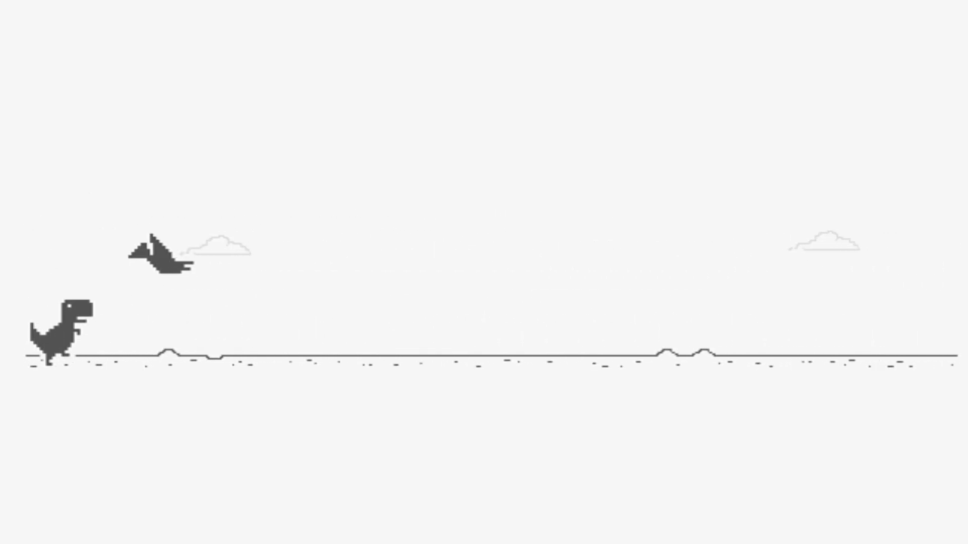
{"action": "key", "text": "space"}
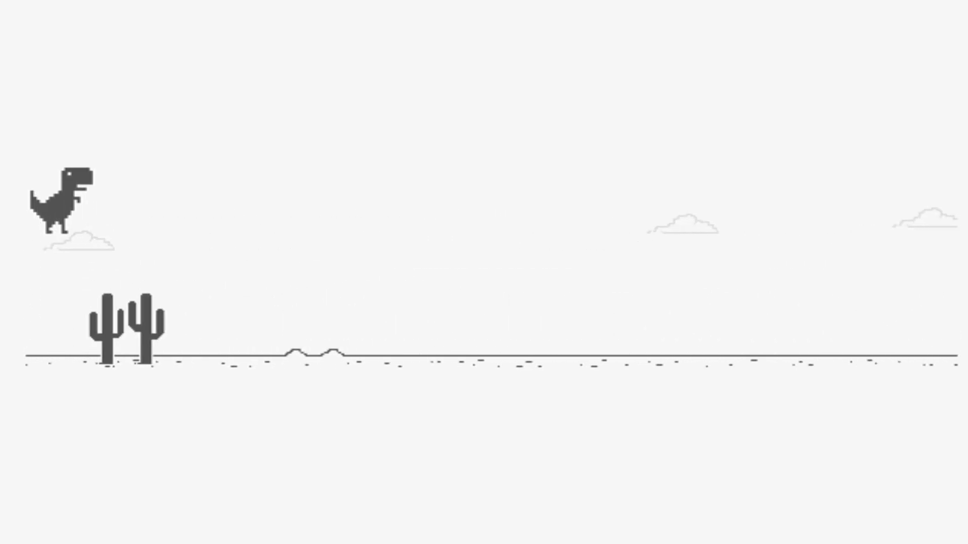
{"action": "key", "text": "space"}
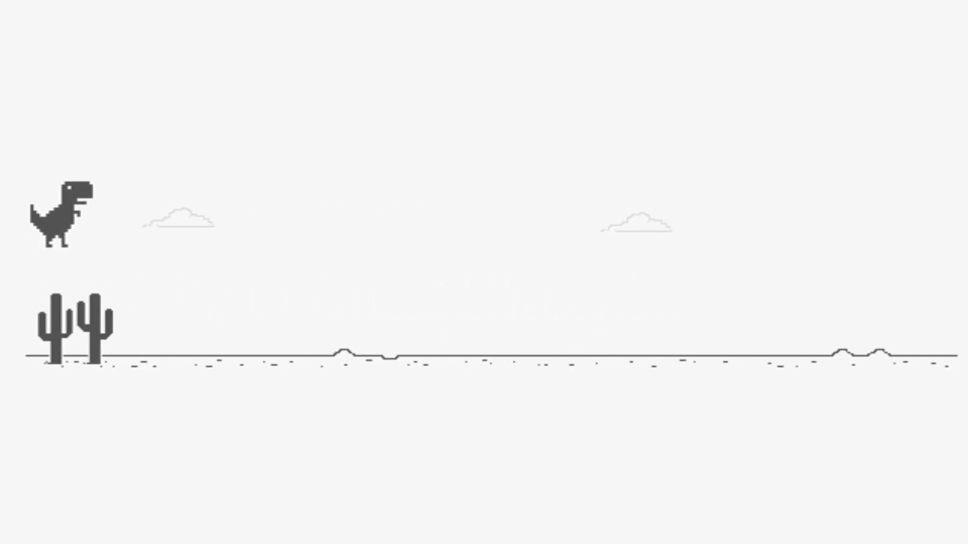
{"action": "key", "text": "space"}
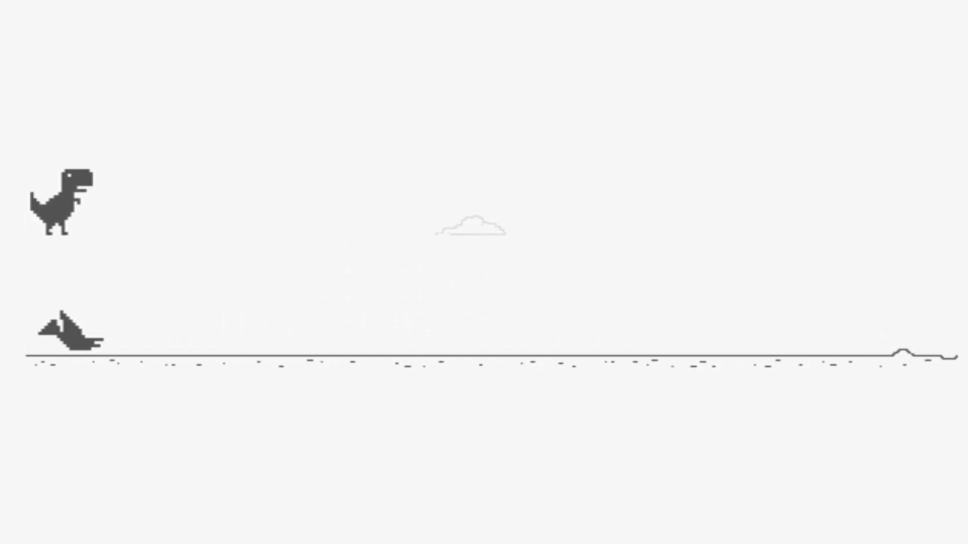
{"action": "key", "text": "space"}
{"action": "key", "text": "space"}
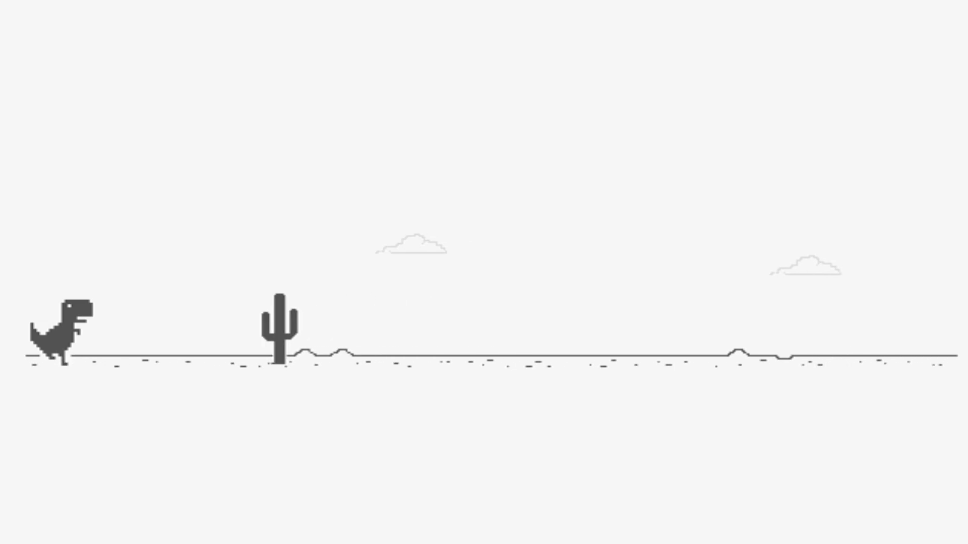
{"action": "key", "text": "space"}
{"action": "key", "text": "space"}
{"action": "key", "text": "space"}
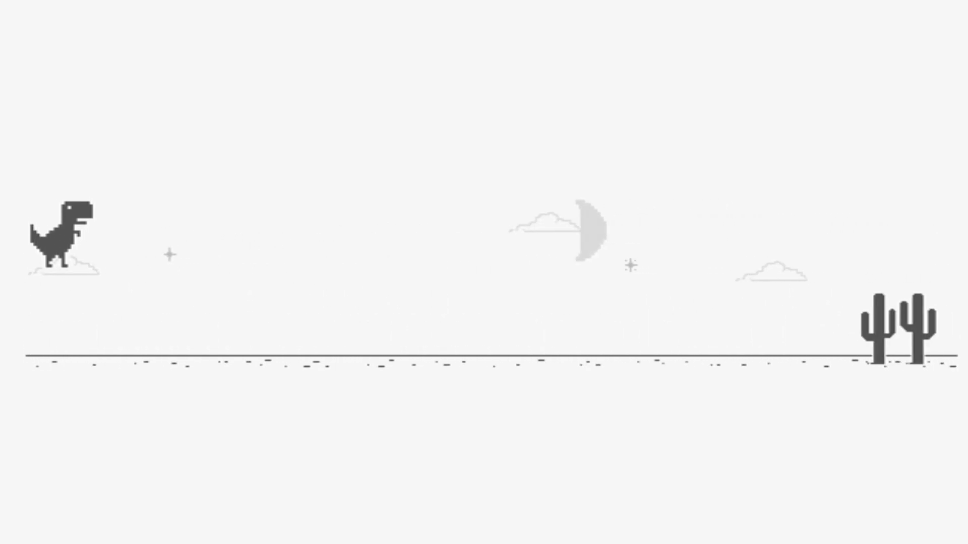
{"action": "key", "text": "space"}
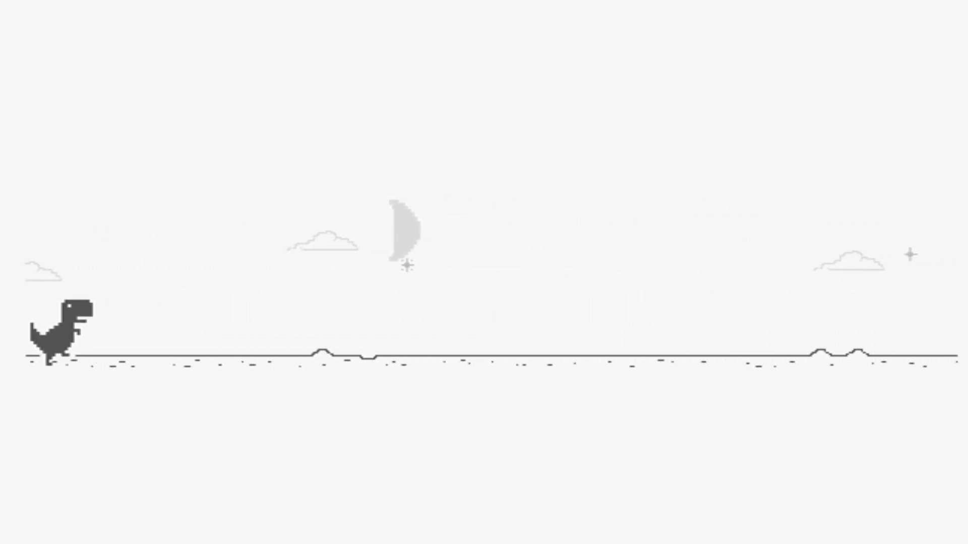
{"action": "key", "text": "space"}
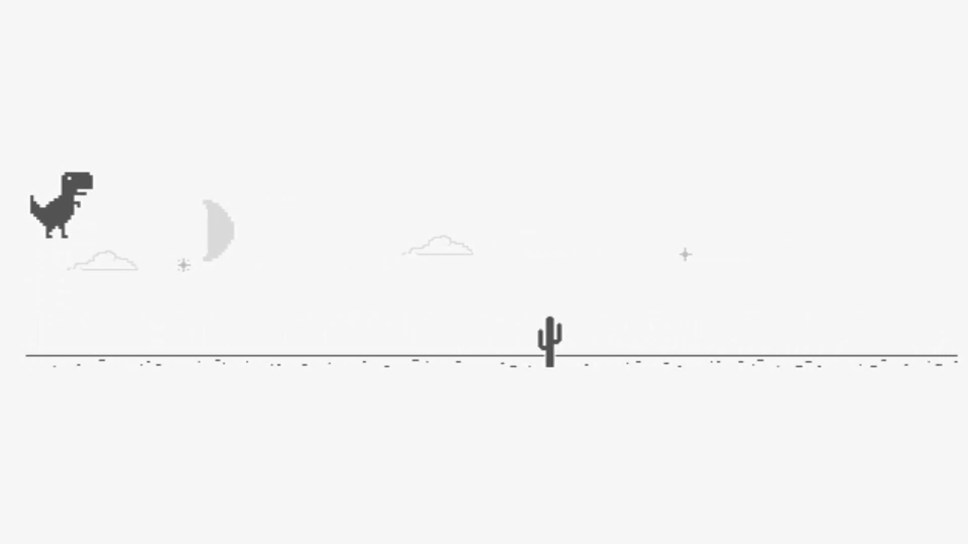
{"action": "key", "text": "space"}
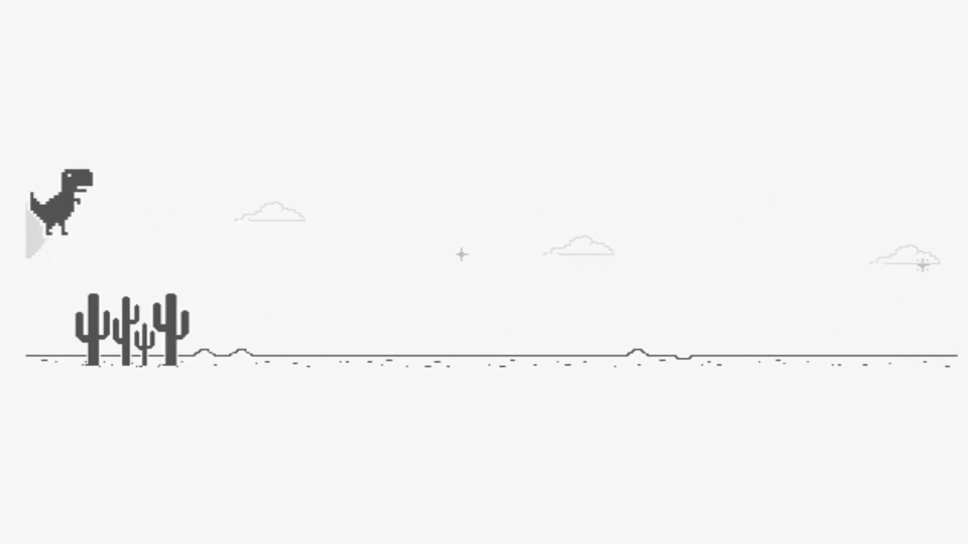
{"action": "key", "text": "space"}
{"action": "key", "text": "space"}
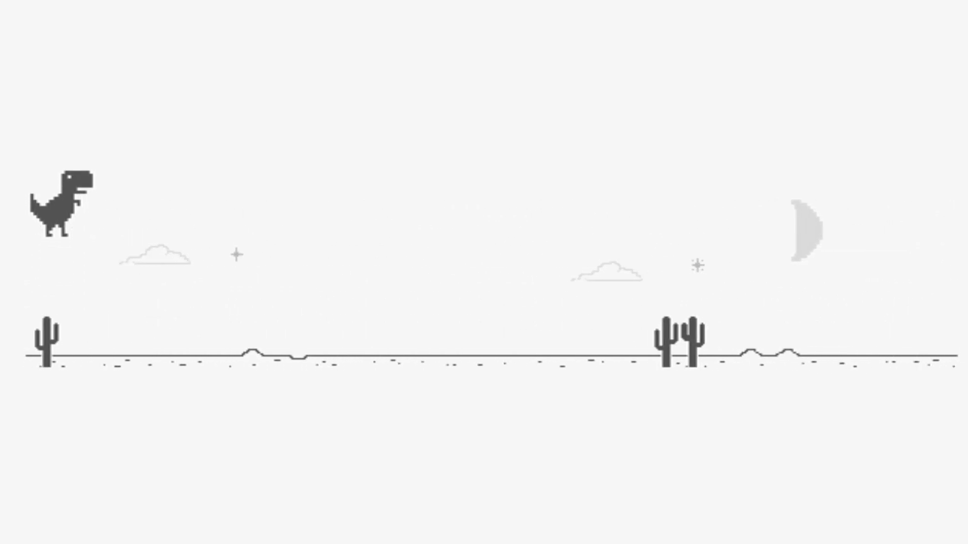
{"action": "key", "text": "space"}
{"action": "key", "text": "space"}
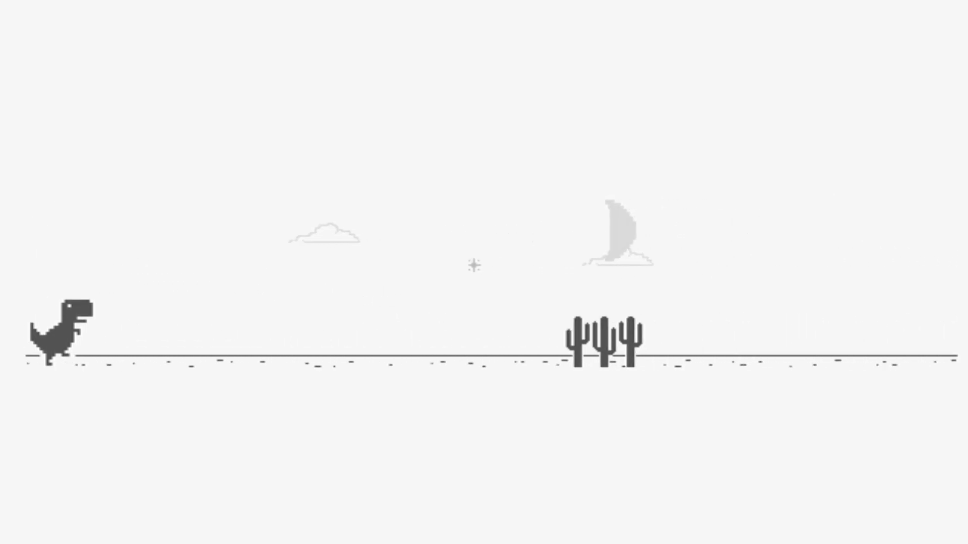
{"action": "key", "text": "space"}
{"action": "key", "text": "space"}
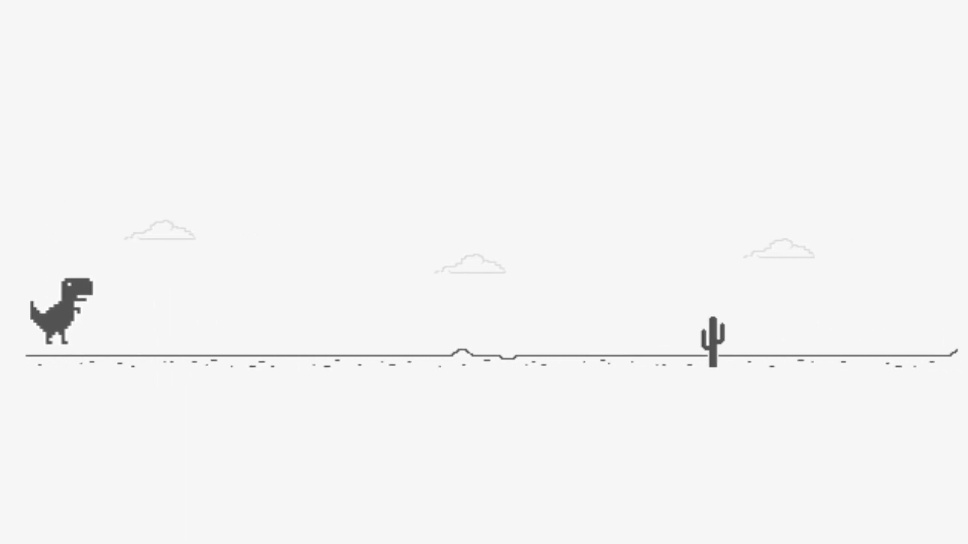
Jump the cactus groups and pairs, clearing two more pterodactyls along the way.
{"action": "key", "text": "space"}
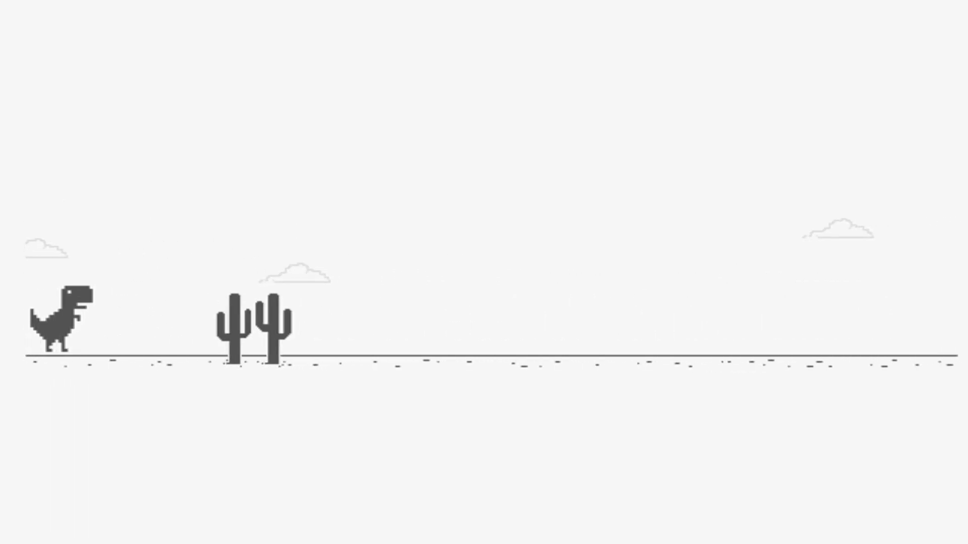
{"action": "key", "text": "space"}
{"action": "key", "text": "space"}
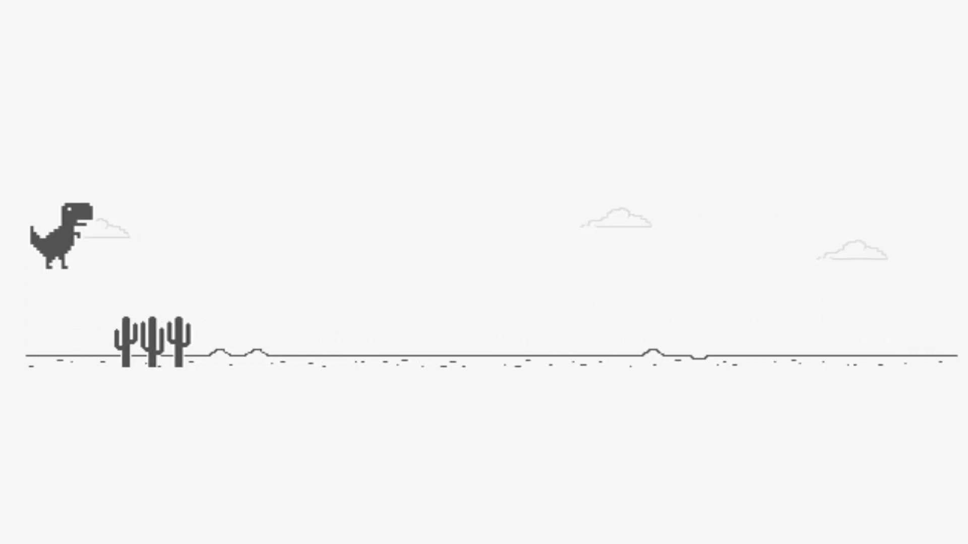
{"action": "key", "text": "space"}
{"action": "key", "text": "space"}
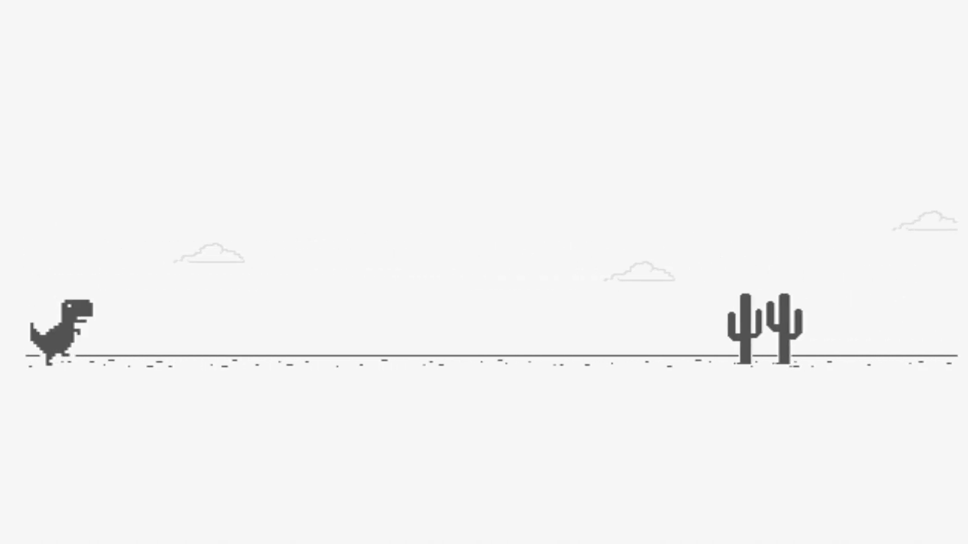
{"action": "key", "text": "space"}
{"action": "key", "text": "space"}
{"action": "key", "text": "space"}
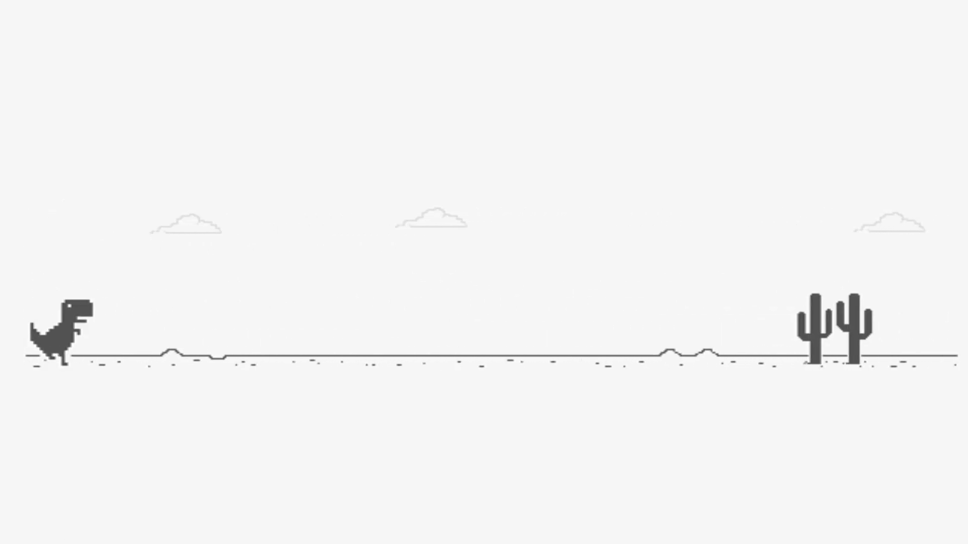
{"action": "key", "text": "space"}
{"action": "key", "text": "space"}
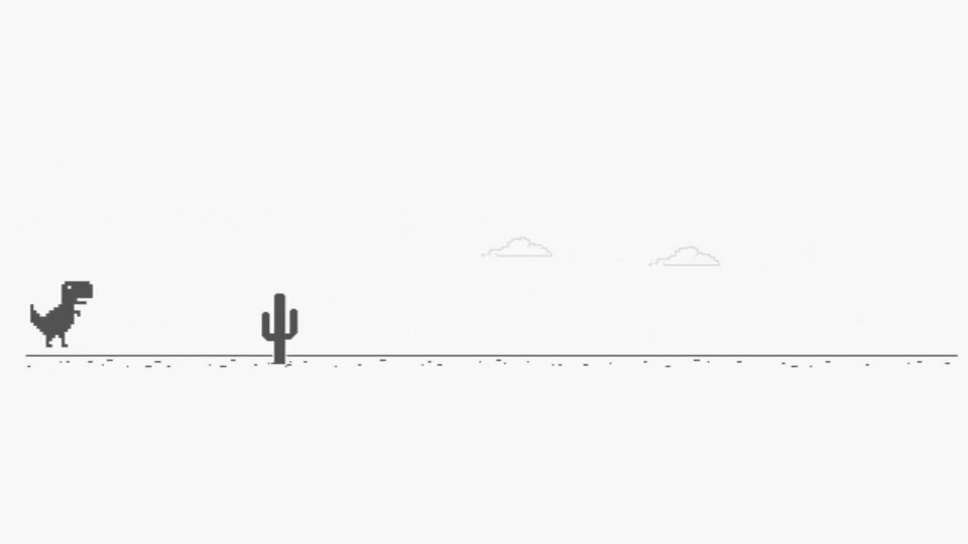
{"action": "key", "text": "space"}
{"action": "key", "text": "space"}
{"action": "key", "text": "space"}
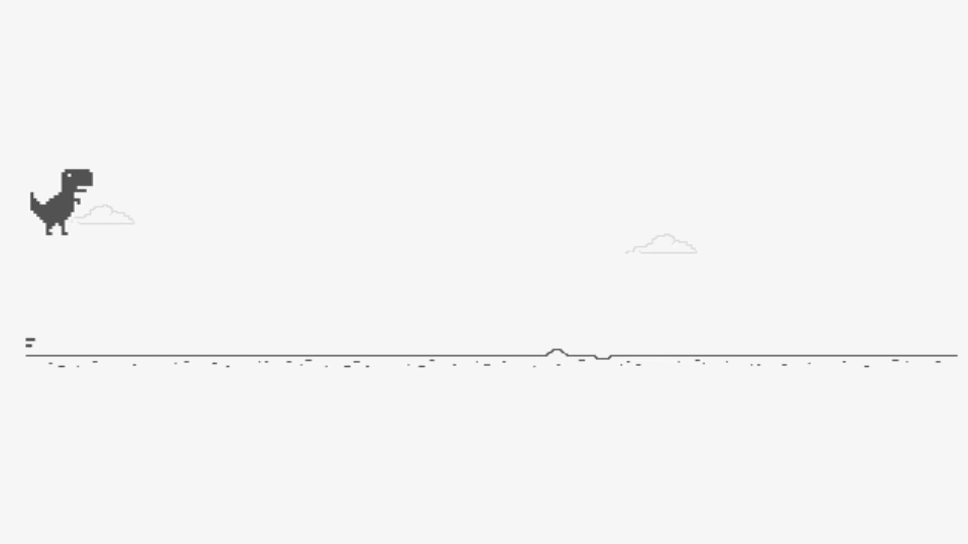
{"action": "key", "text": "space"}
{"action": "key", "text": "space"}
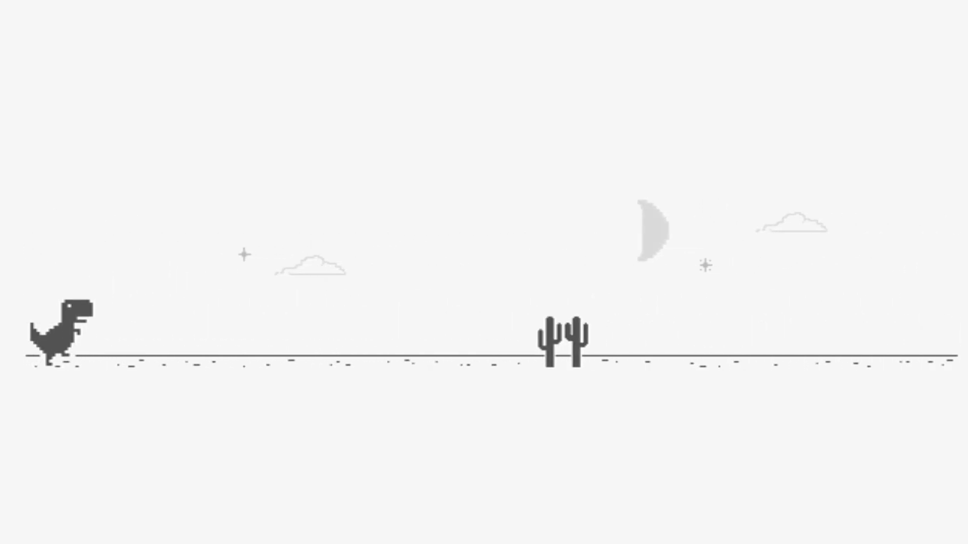
{"action": "key", "text": "space"}
{"action": "key", "text": "space"}
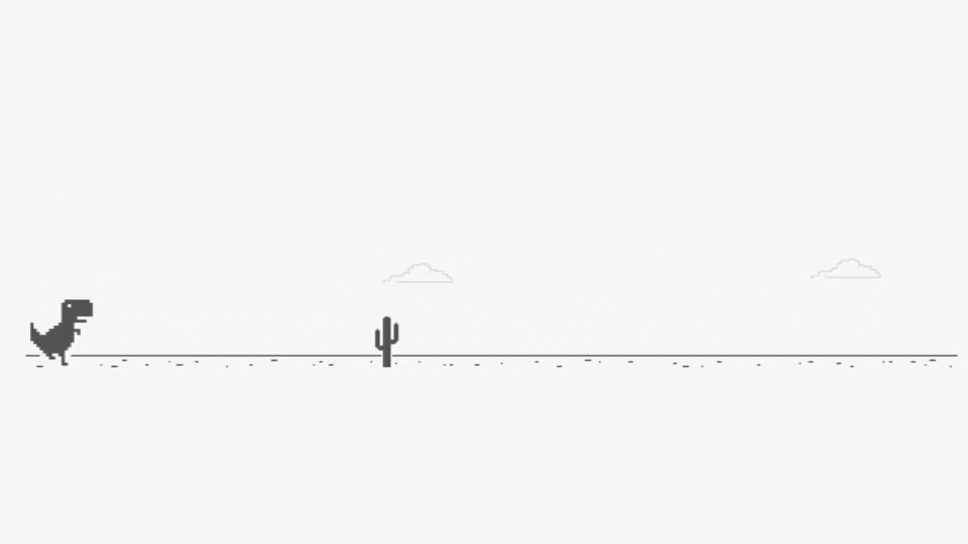
{"action": "key", "text": "space"}
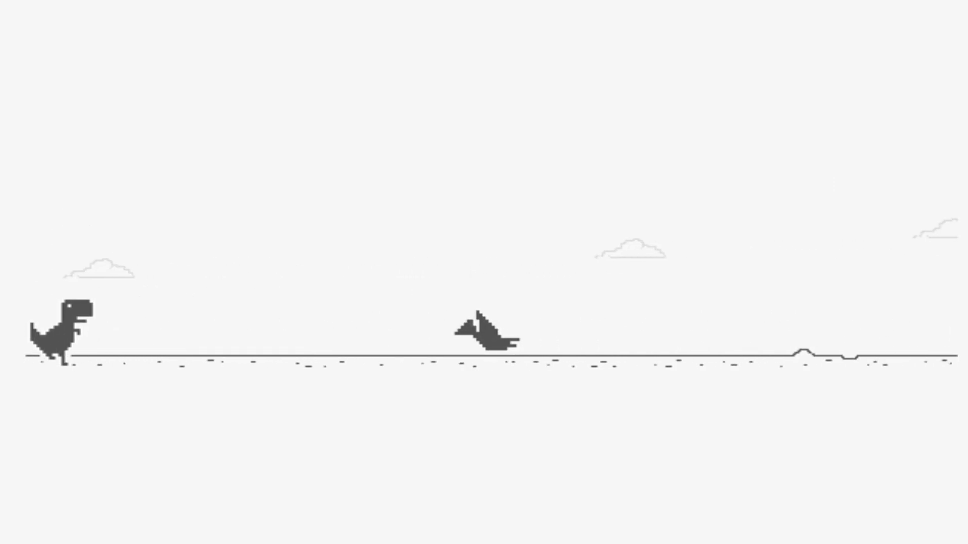
{"action": "key", "text": "space"}
{"action": "key", "text": "space"}
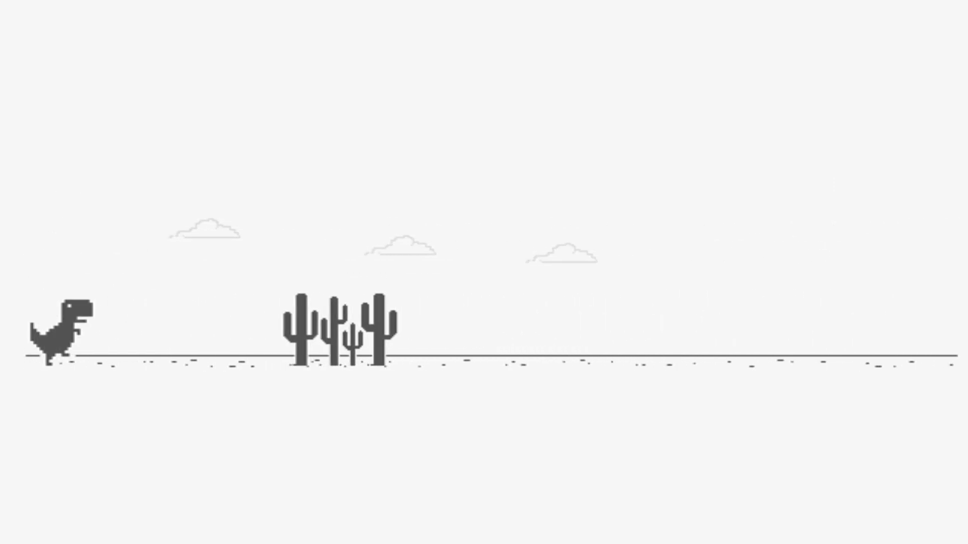
{"action": "key", "text": "space"}
{"action": "key", "text": "space"}
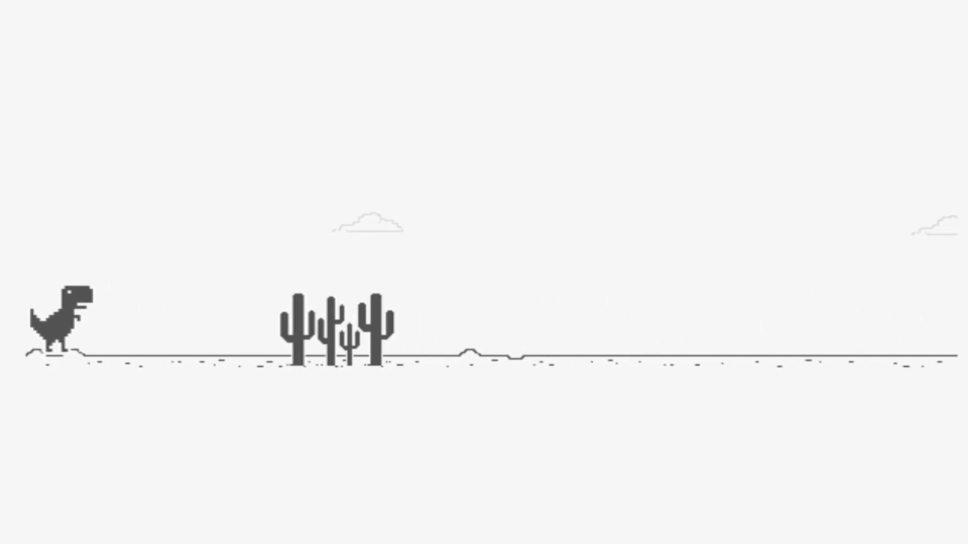
Clear the next run of cactus pairs, triple cacti and a low pterodactyl.
{"action": "key", "text": "space"}
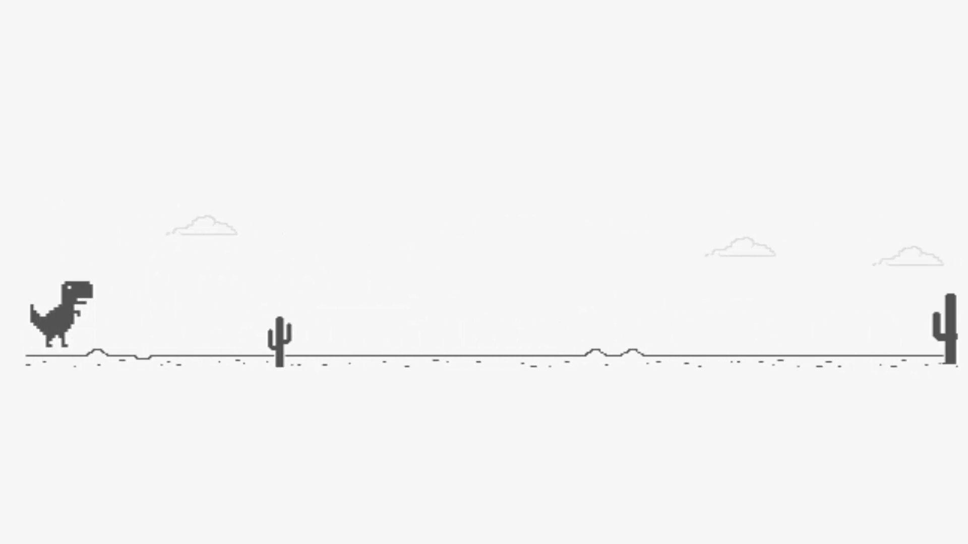
{"action": "key", "text": "space"}
{"action": "key", "text": "space"}
{"action": "key", "text": "space"}
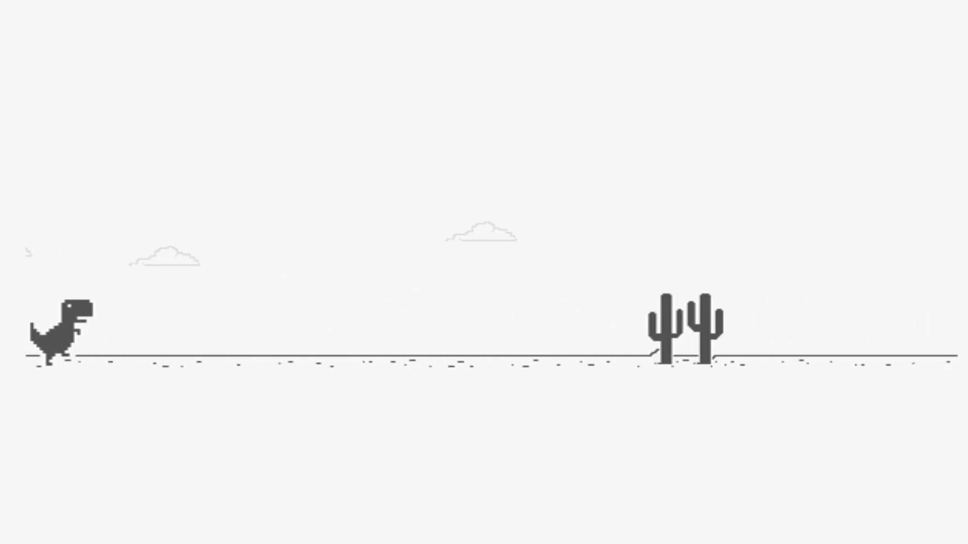
{"action": "key", "text": "space"}
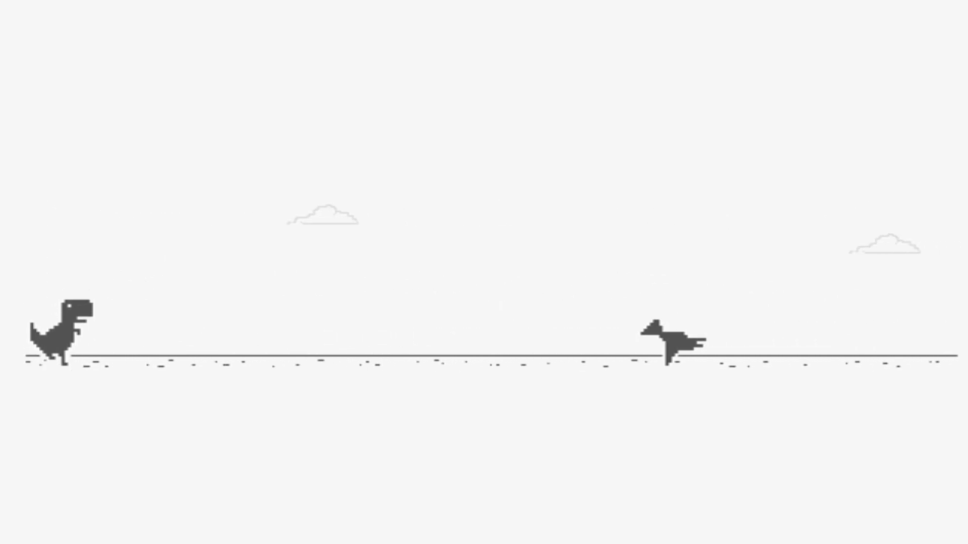
{"action": "key", "text": "space"}
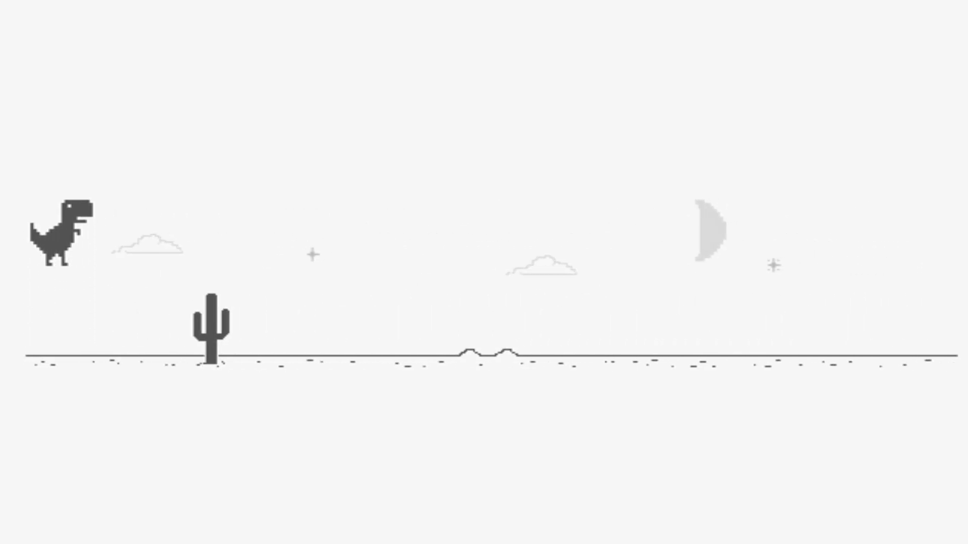
{"action": "key", "text": "space"}
{"action": "key", "text": "space"}
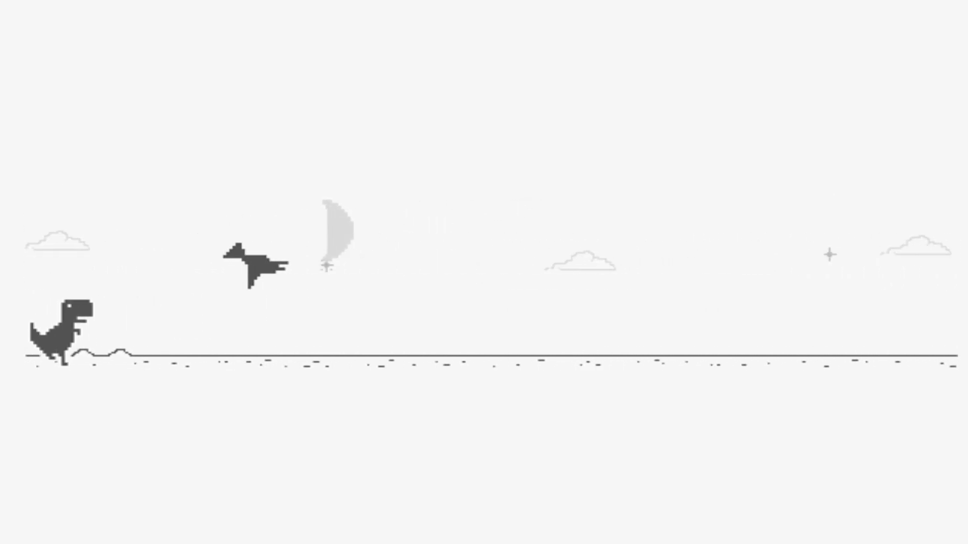
{"action": "key", "text": "space"}
{"action": "key", "text": "space"}
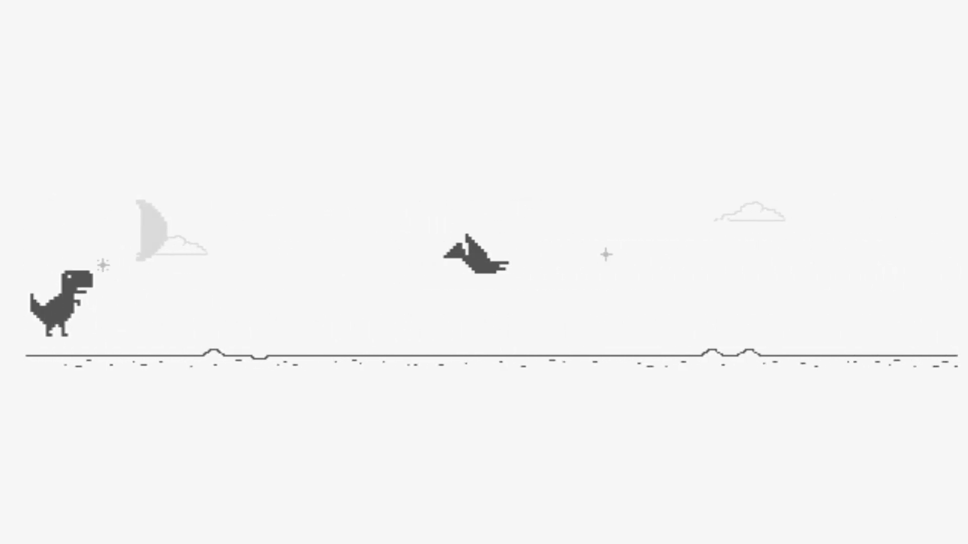
{"action": "key", "text": "space"}
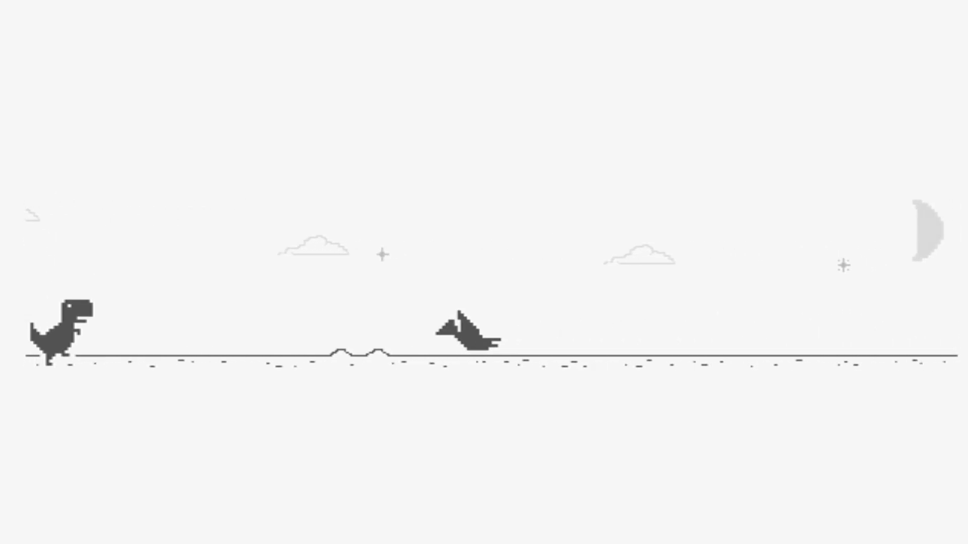
{"action": "key", "text": "space"}
{"action": "key", "text": "space"}
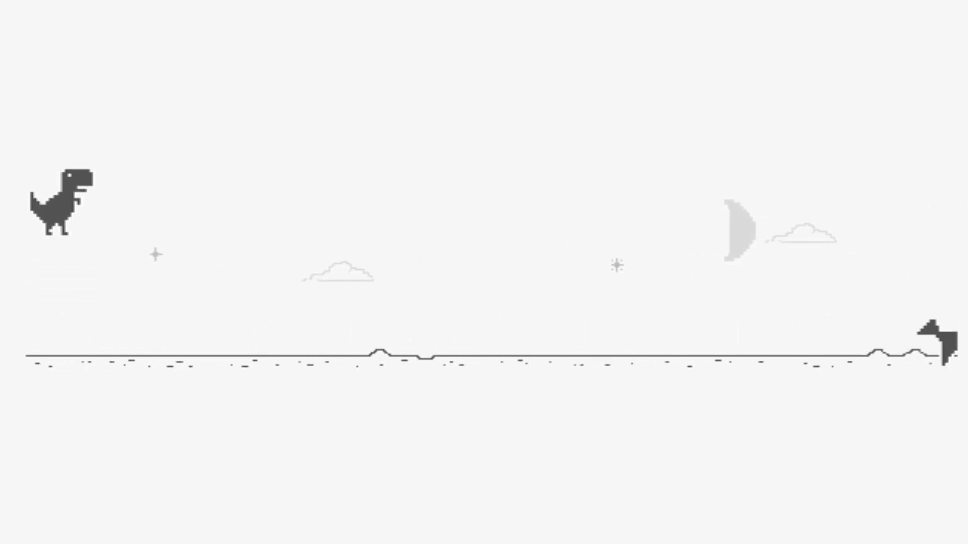
{"action": "key", "text": "space"}
{"action": "key", "text": "space"}
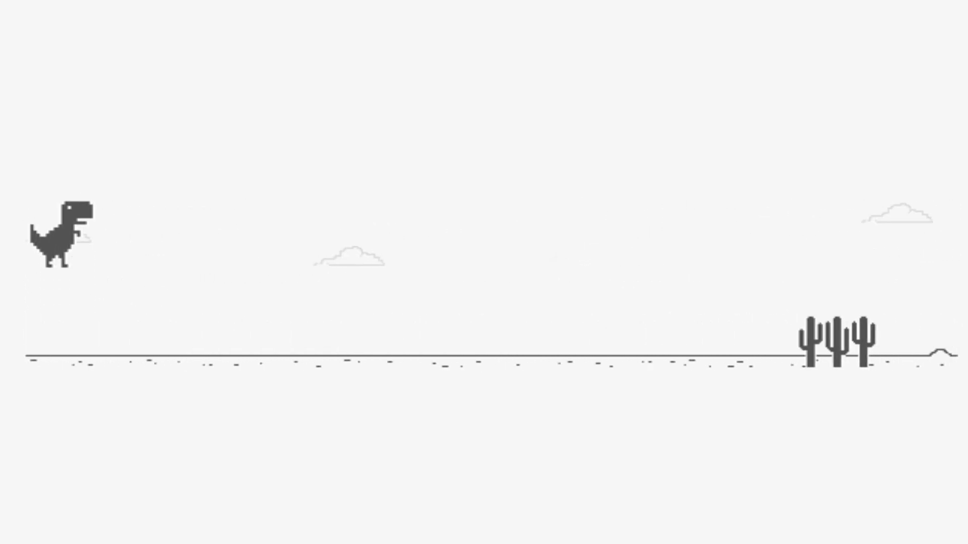
{"action": "key", "text": "space"}
{"action": "key", "text": "space"}
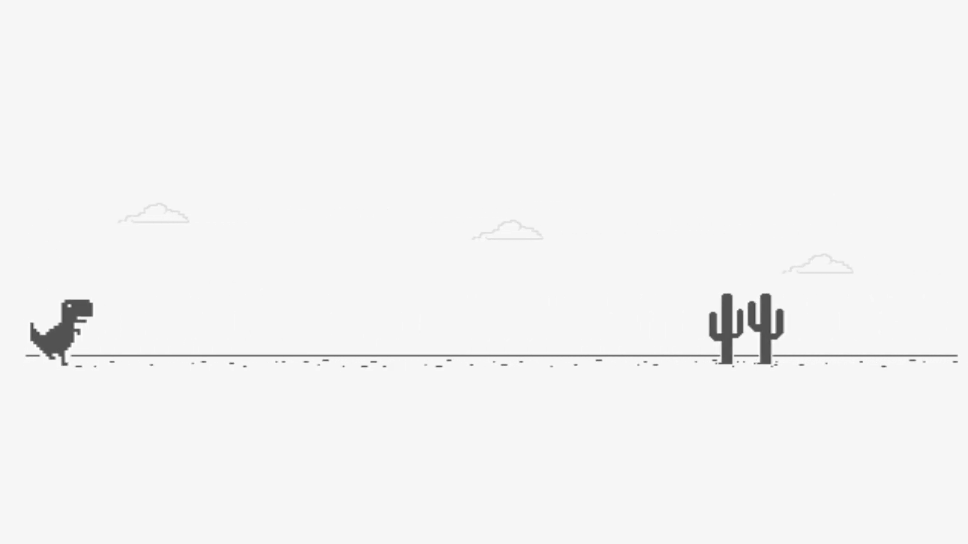
Jump the final double and triple cacti and a low pterodactyl, resuming after a pause.
{"action": "key", "text": "space"}
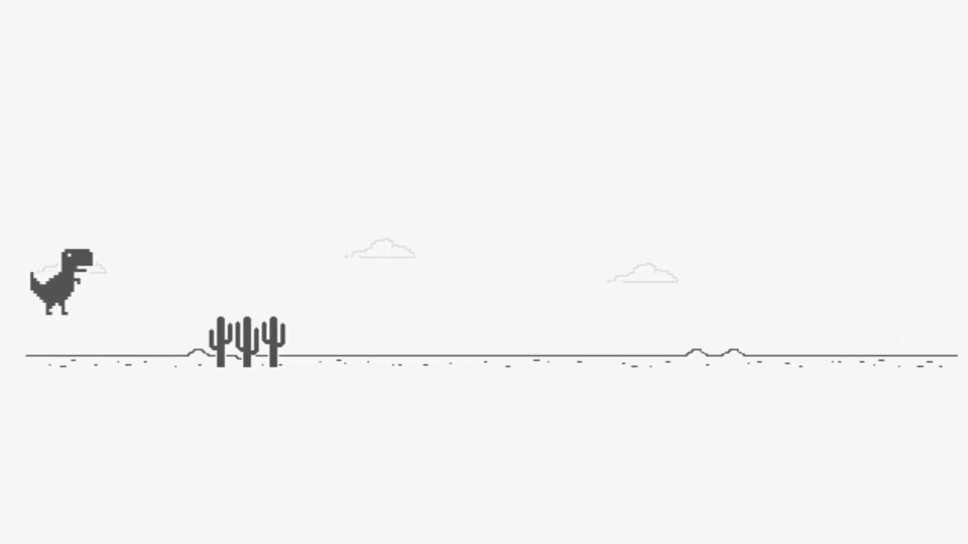
{"action": "key", "text": "space"}
{"action": "key", "text": "space"}
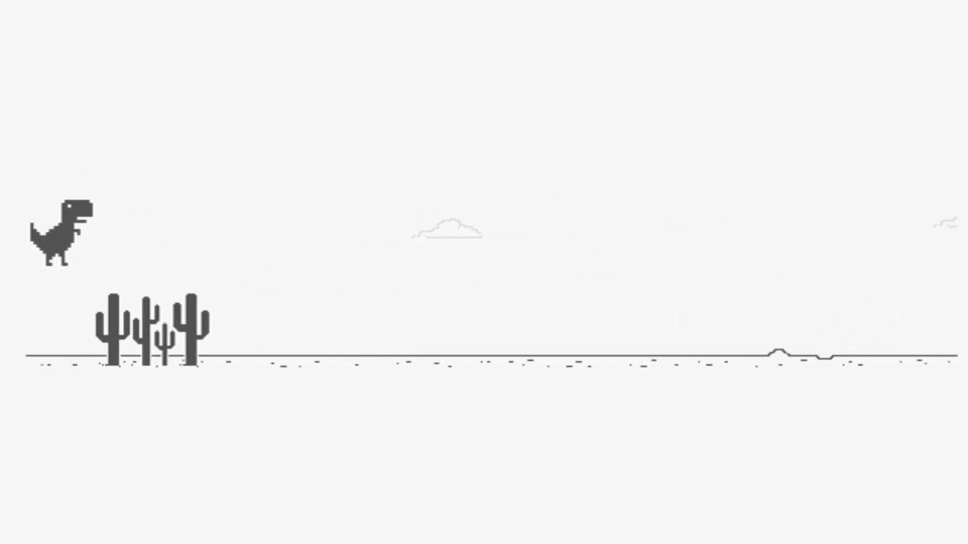
{"action": "key", "text": "space"}
{"action": "key", "text": "space"}
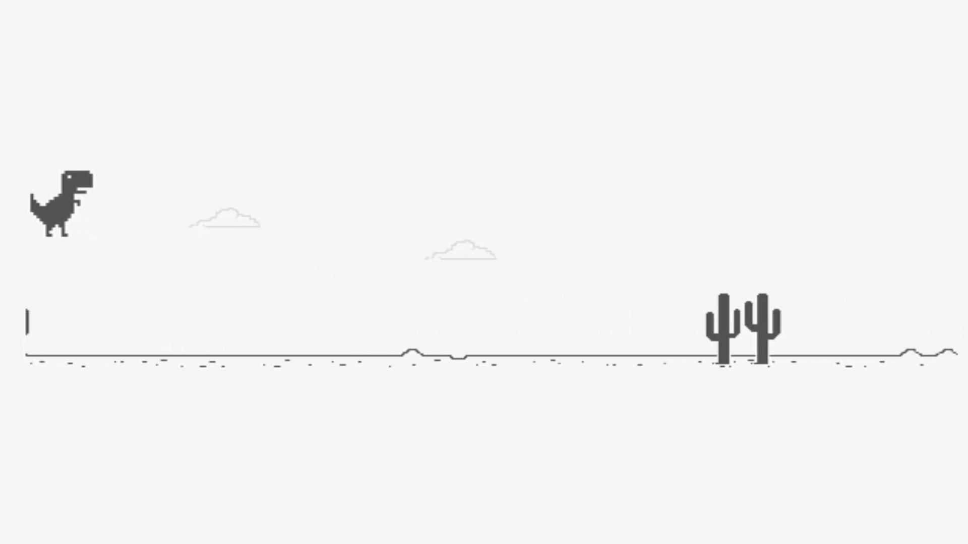
{"action": "key", "text": "space"}
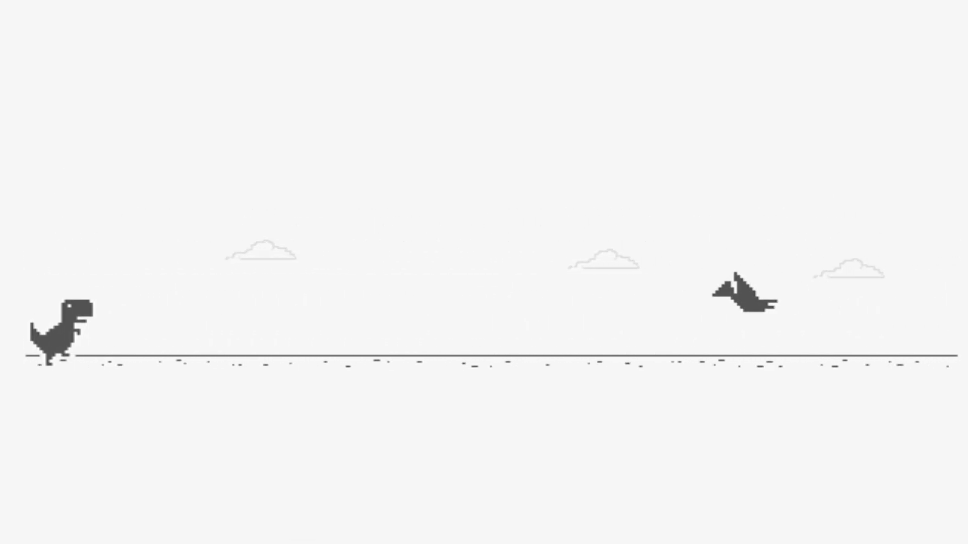
{"action": "key", "text": "space"}
{"action": "key", "text": "space"}
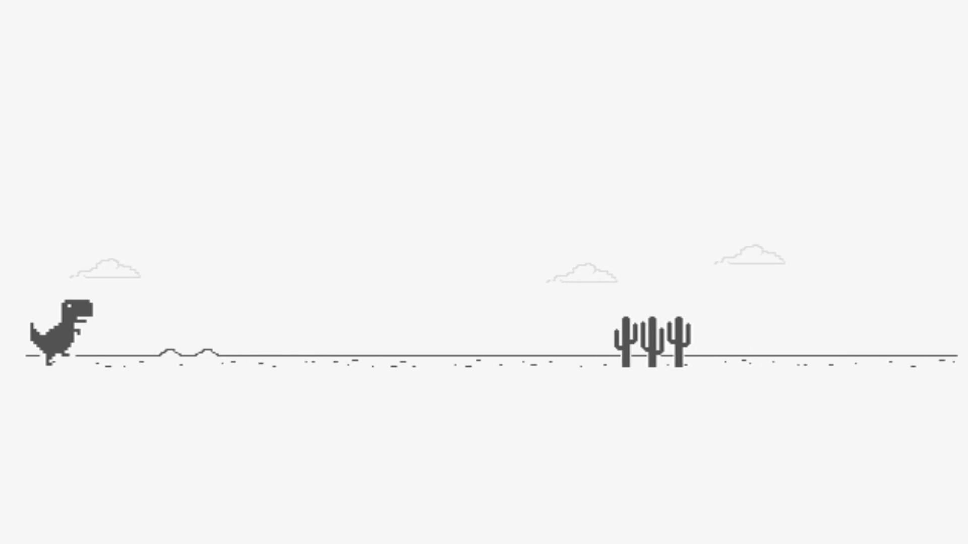
{"action": "key", "text": "space"}
{"action": "key", "text": "space"}
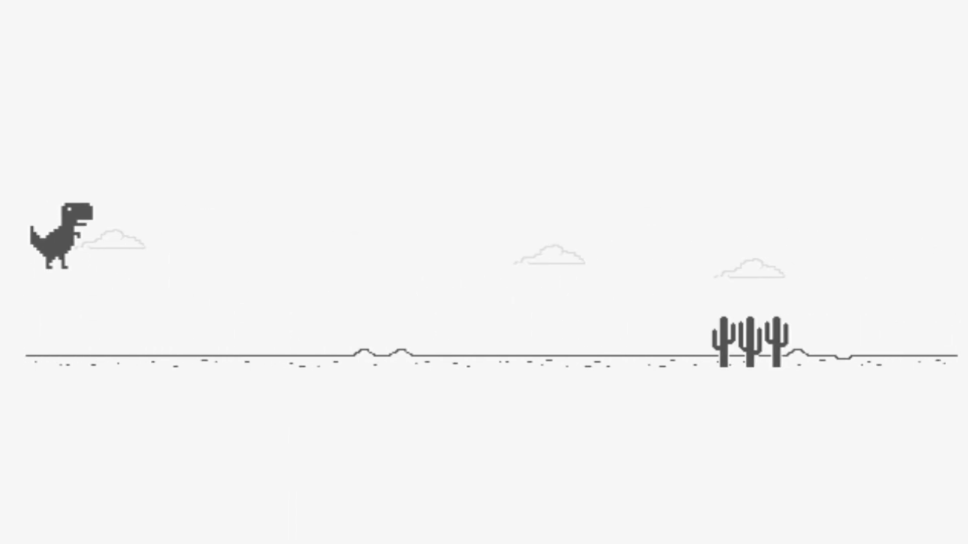
{"action": "key", "text": "space"}
{"action": "key", "text": "space"}
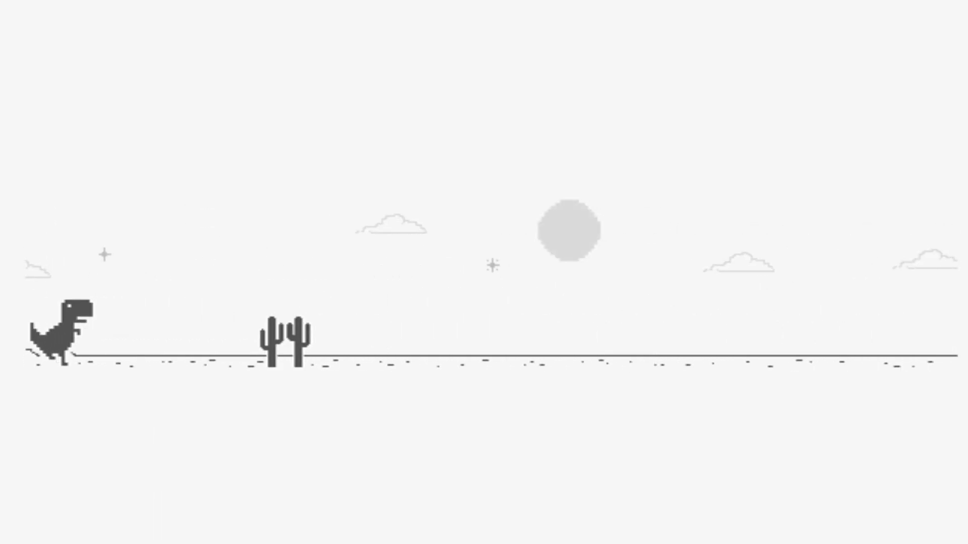
{"action": "key", "text": "space"}
{"action": "key", "text": "space"}
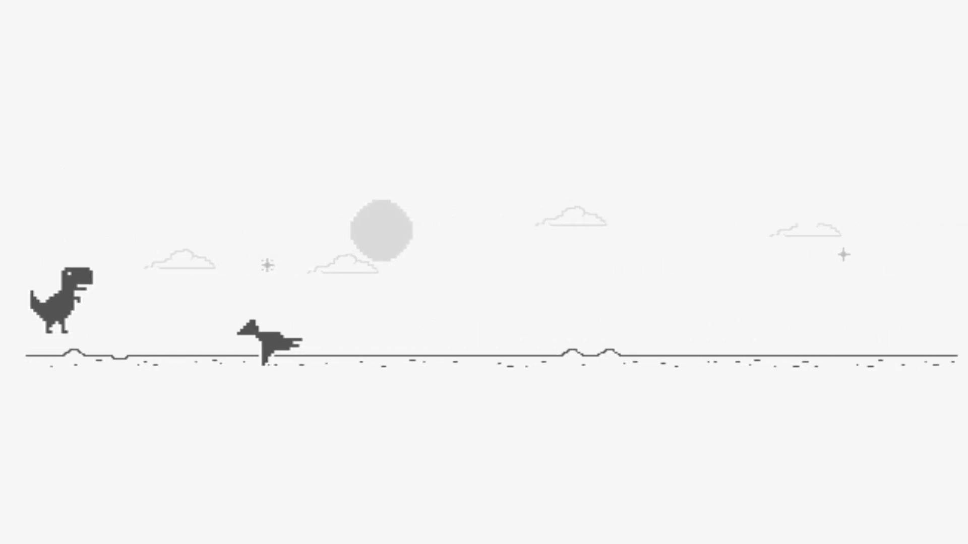
{"action": "key", "text": "space"}
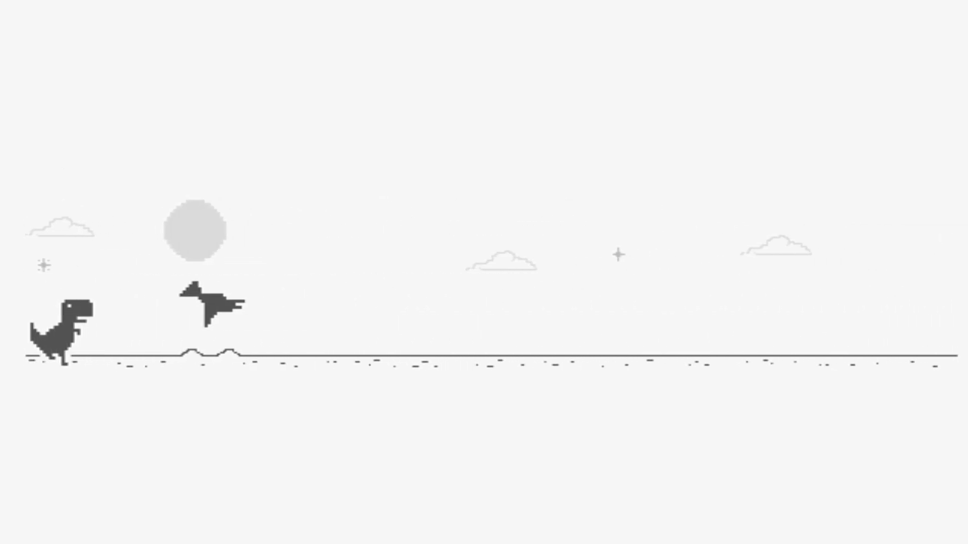
{"action": "key", "text": "space"}
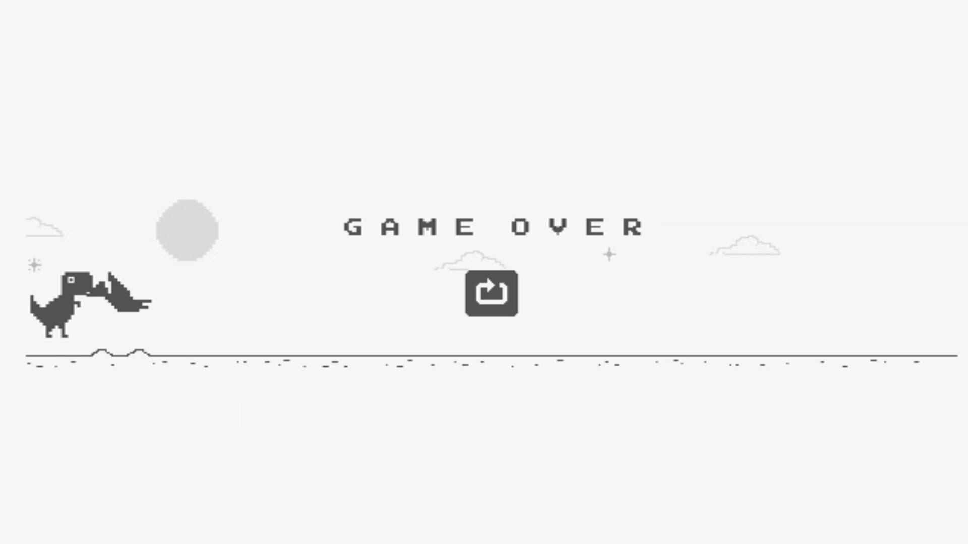